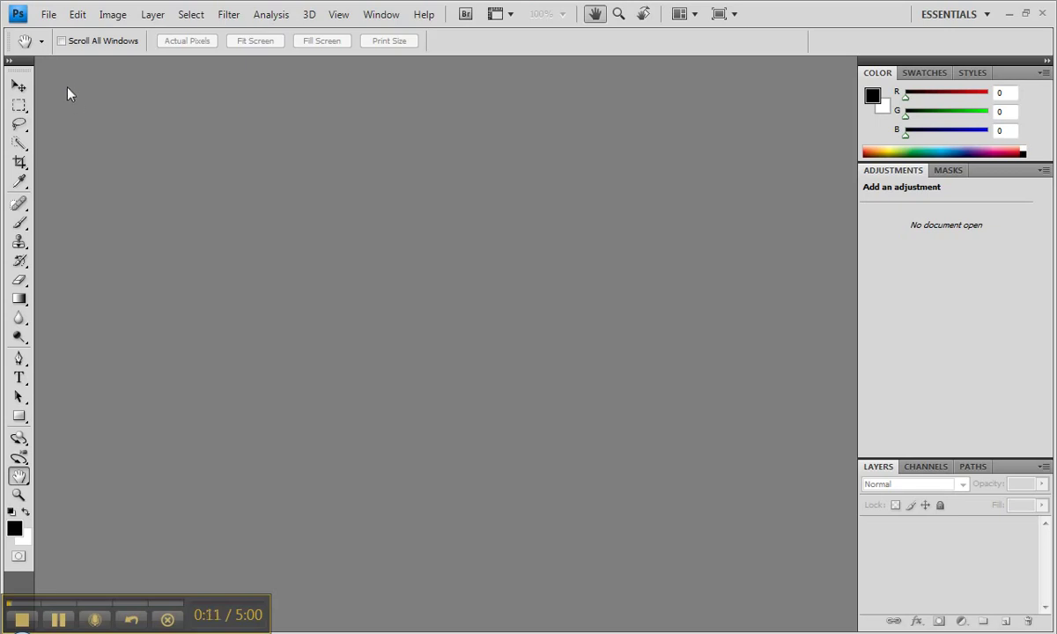
Step: Start a new document and set its width units to millimetres
click(48, 20)
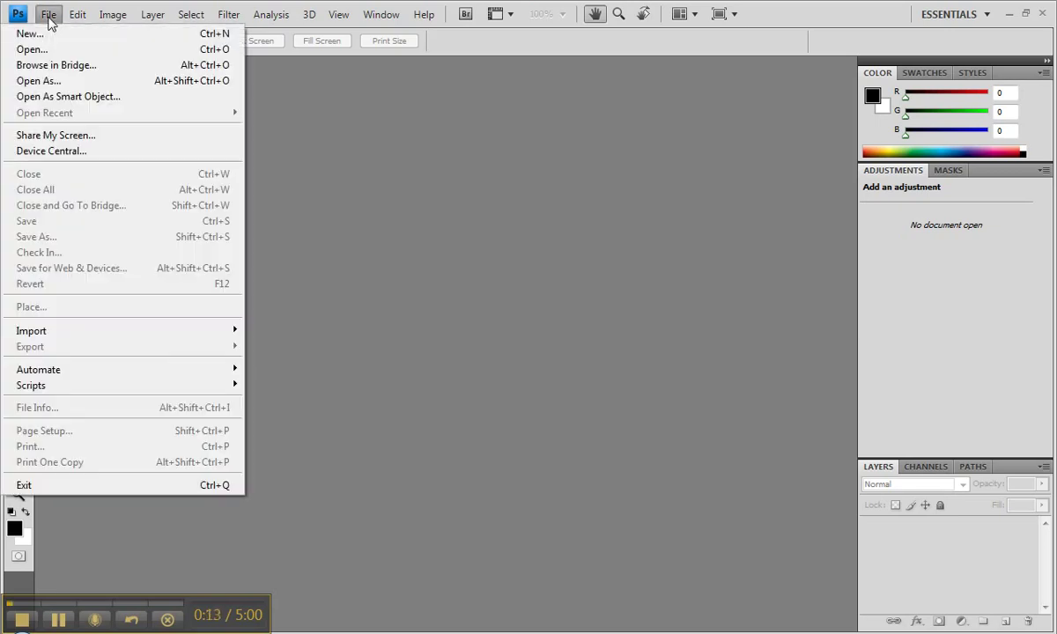
click(35, 34)
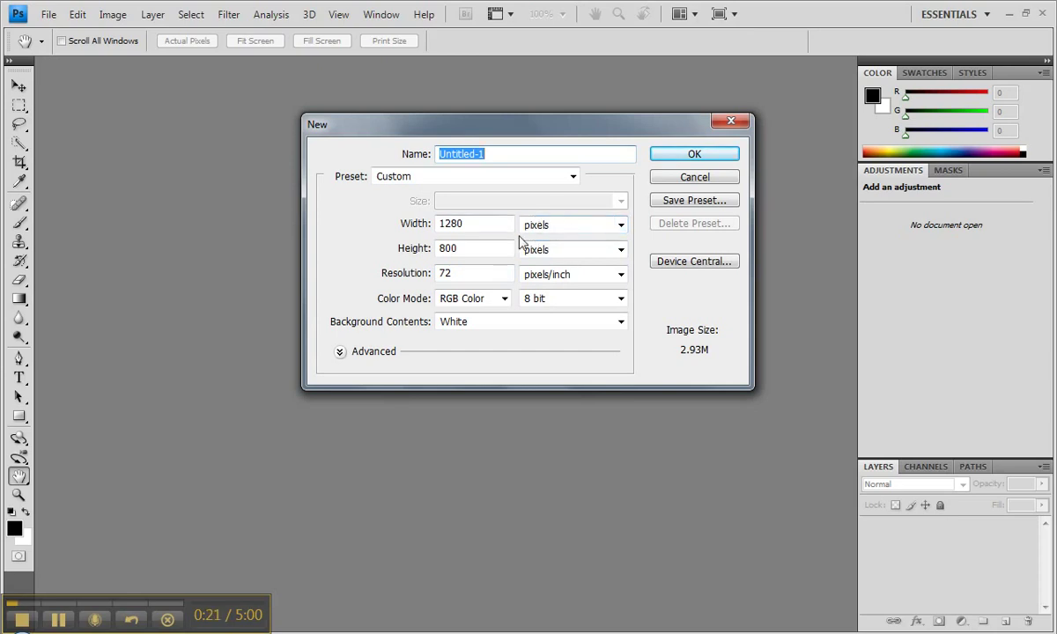
click(621, 227)
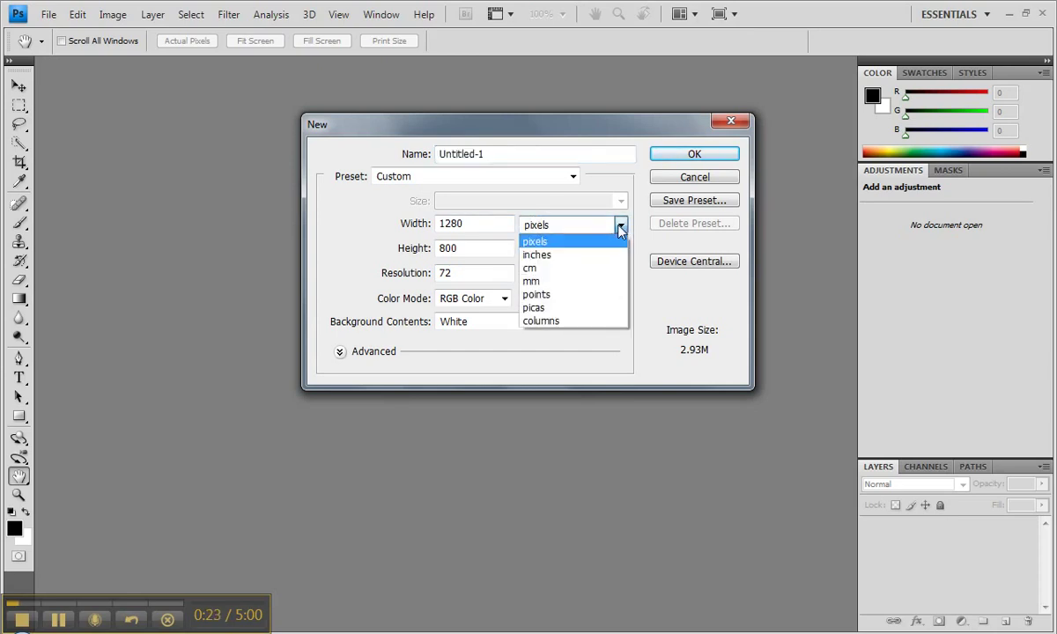
click(565, 282)
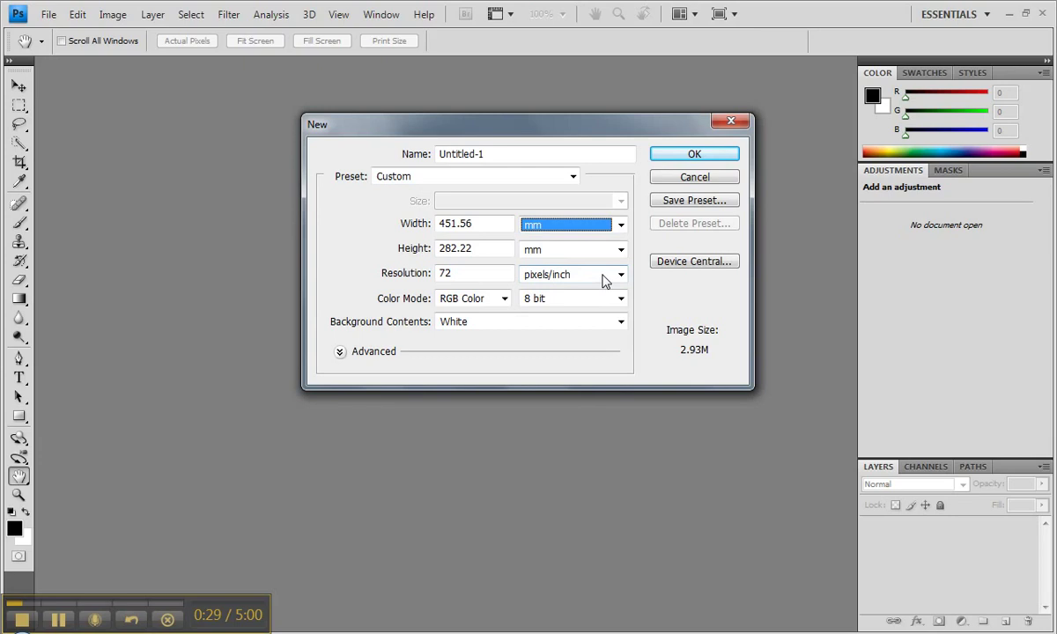
Step: Switch the document preset to International Paper
click(476, 176)
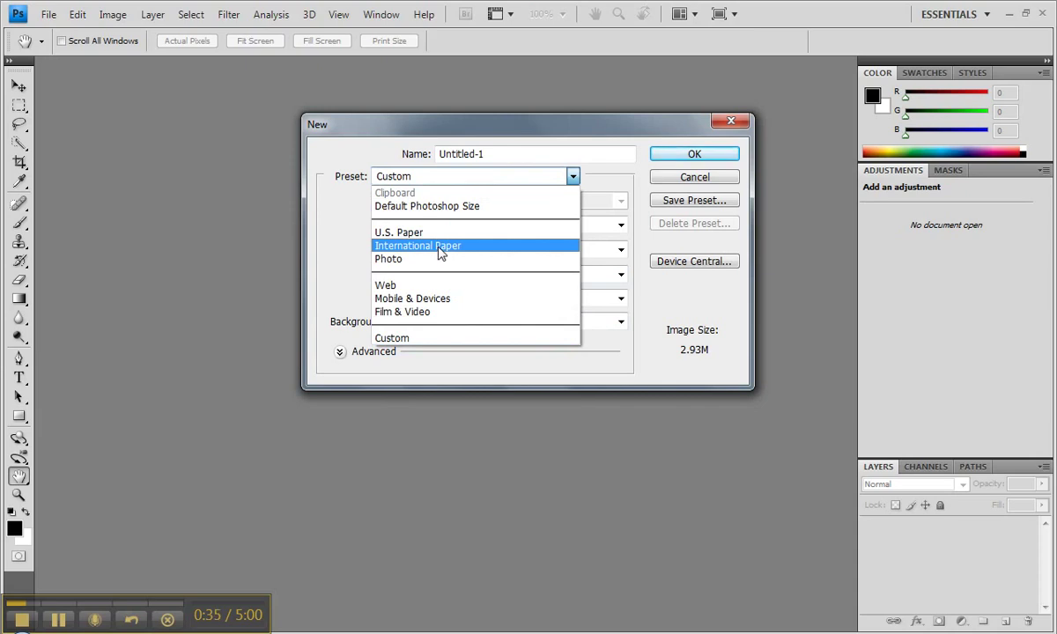
click(441, 246)
click(495, 189)
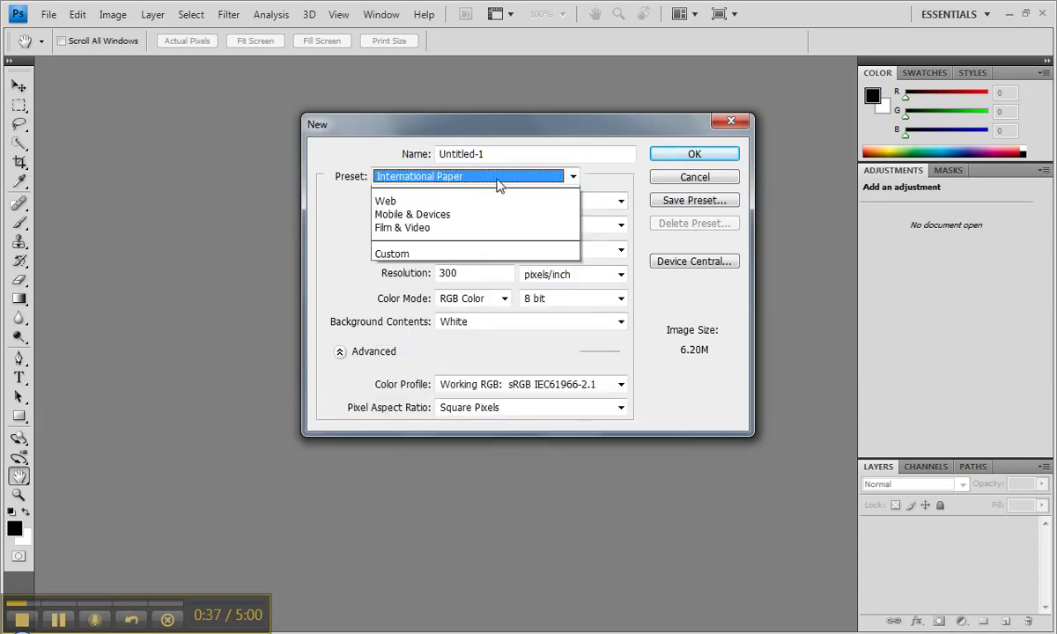
click(496, 183)
click(497, 181)
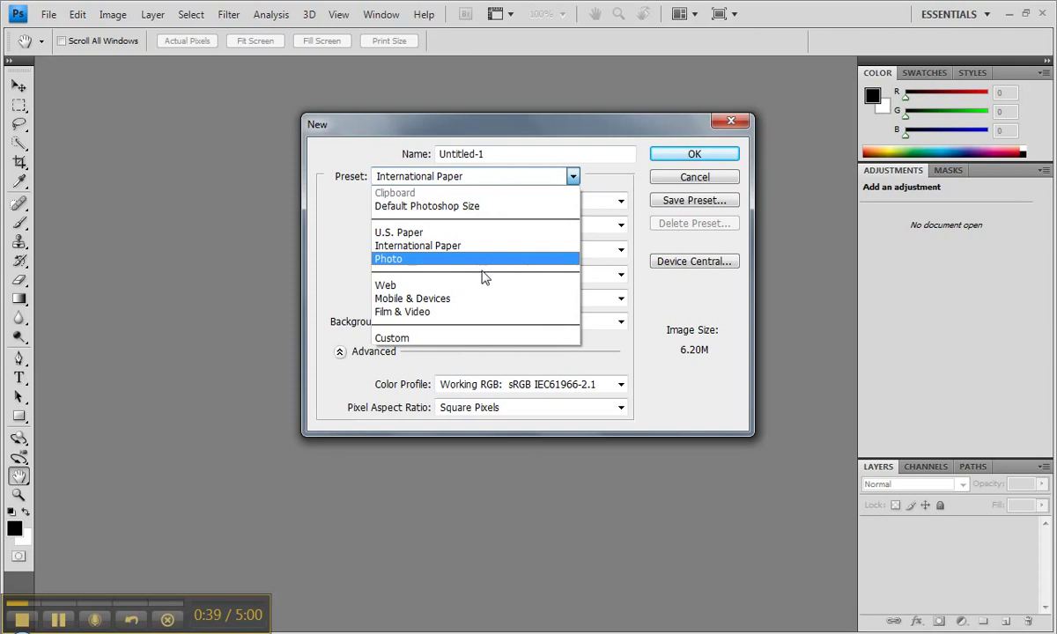
Step: Return the preset to Custom and enter width 100, height 100 and resolution 72
click(446, 338)
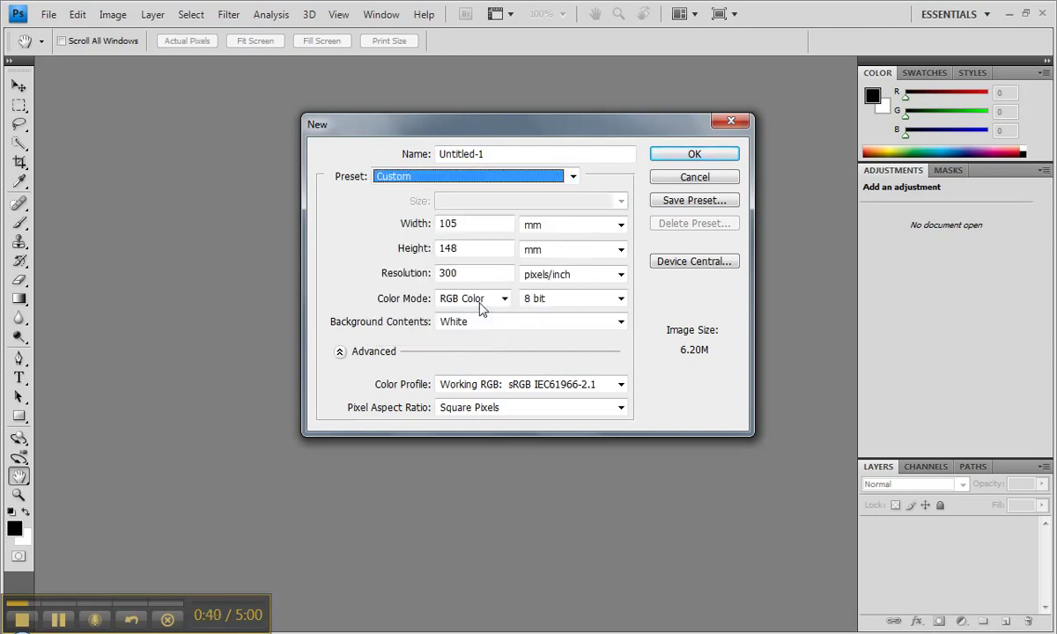
double_click(475, 226)
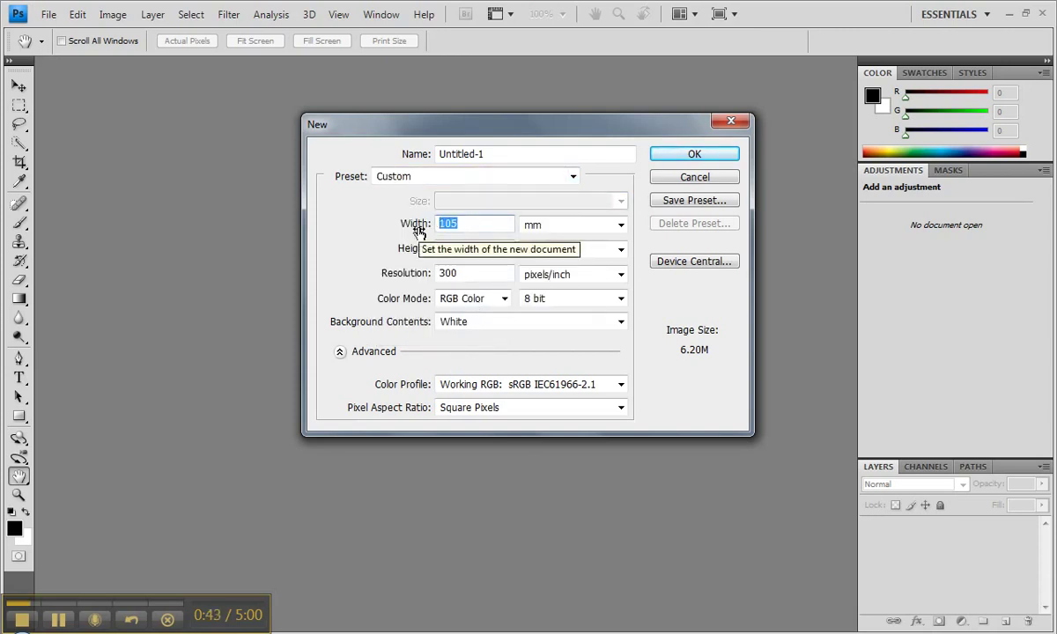
text(100)
double_click(496, 249)
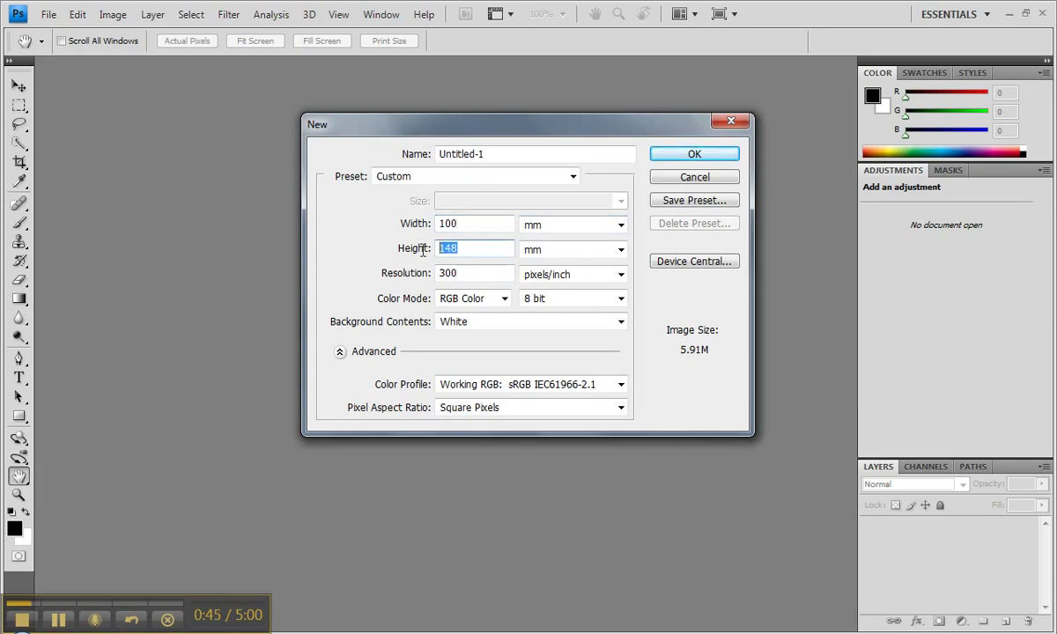
text(100)
double_click(465, 274)
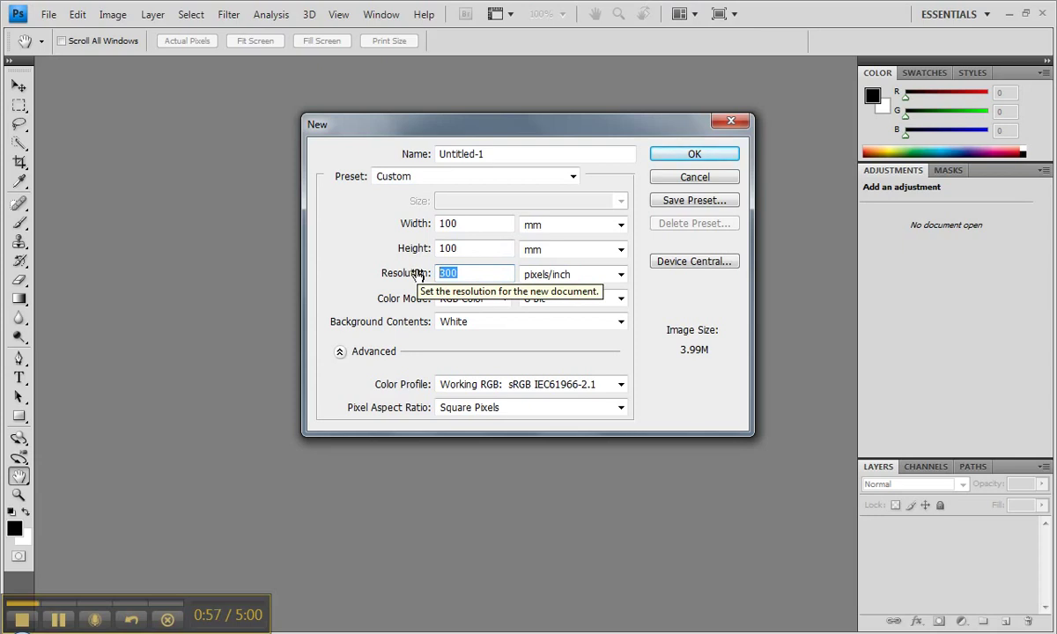
text(72)
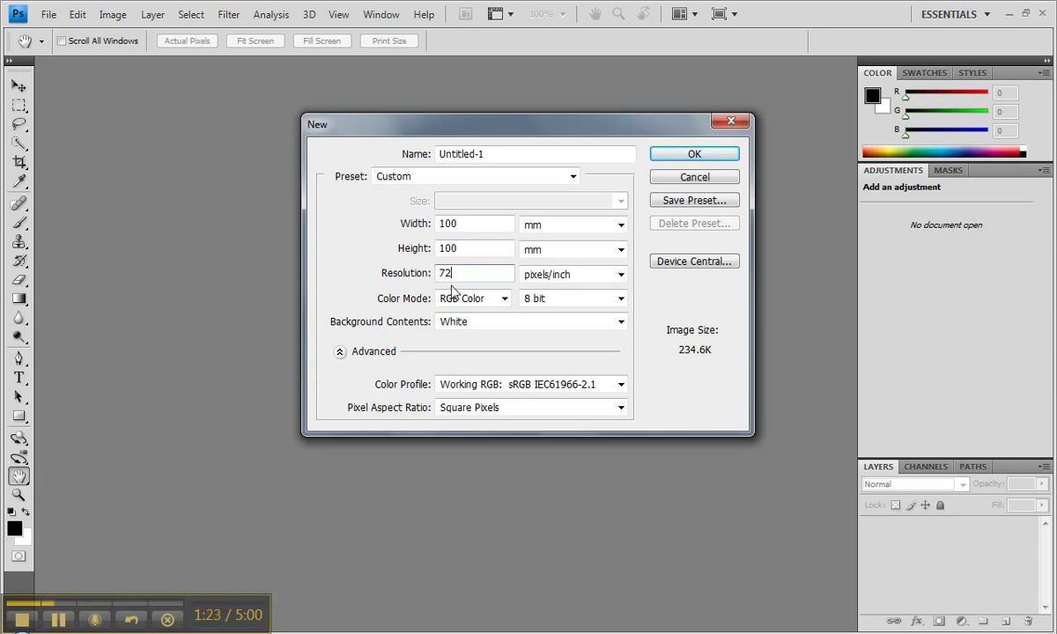
Step: Confirm the New dialog to create Untitled-1, then collapse and re-expand the panel dock
click(666, 155)
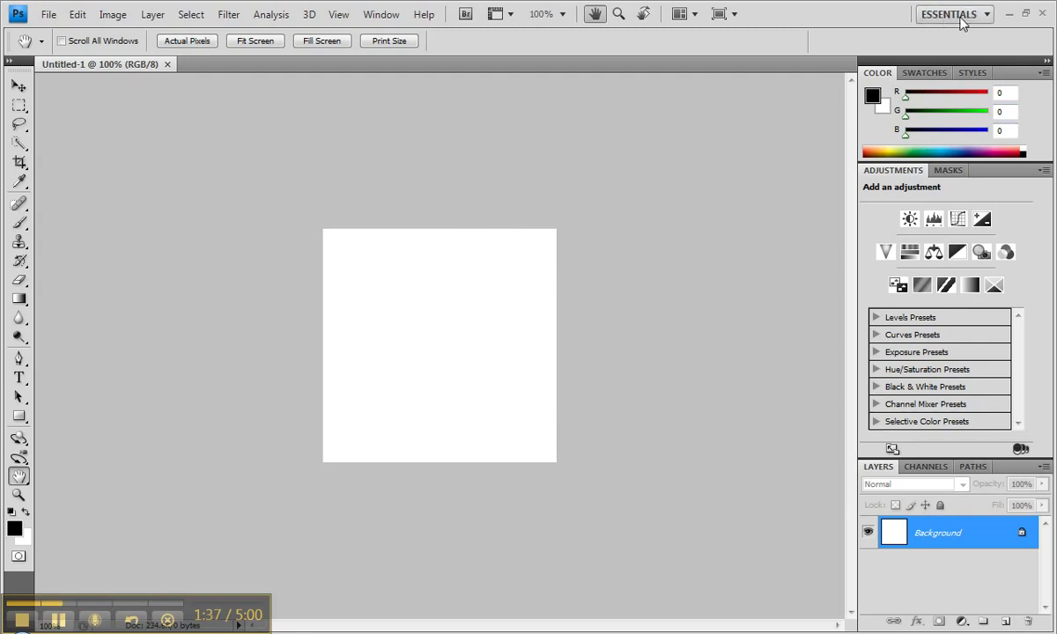
click(1047, 61)
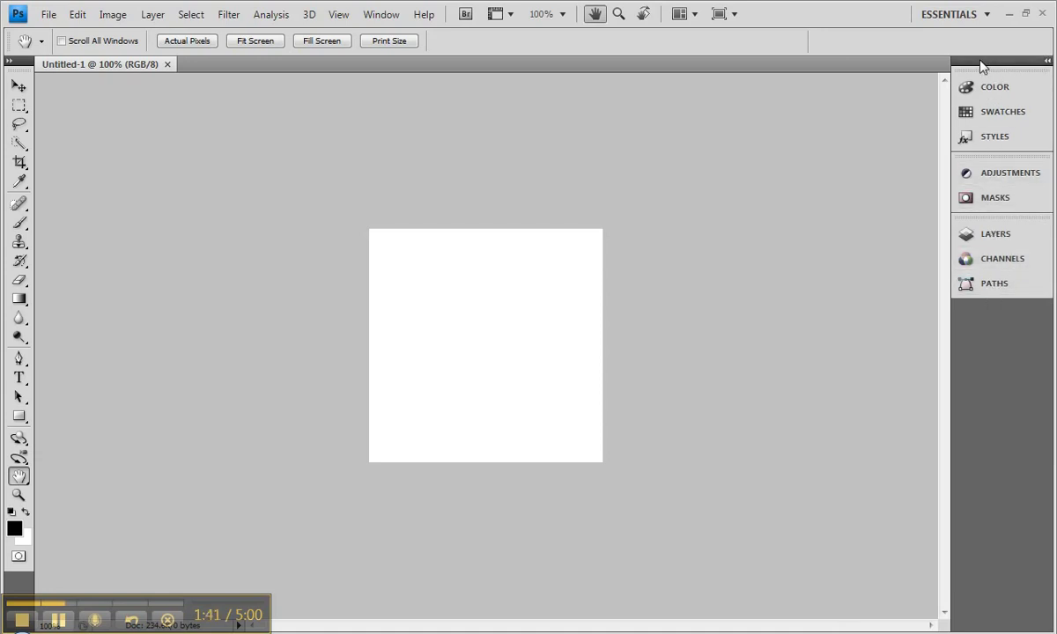
click(1047, 62)
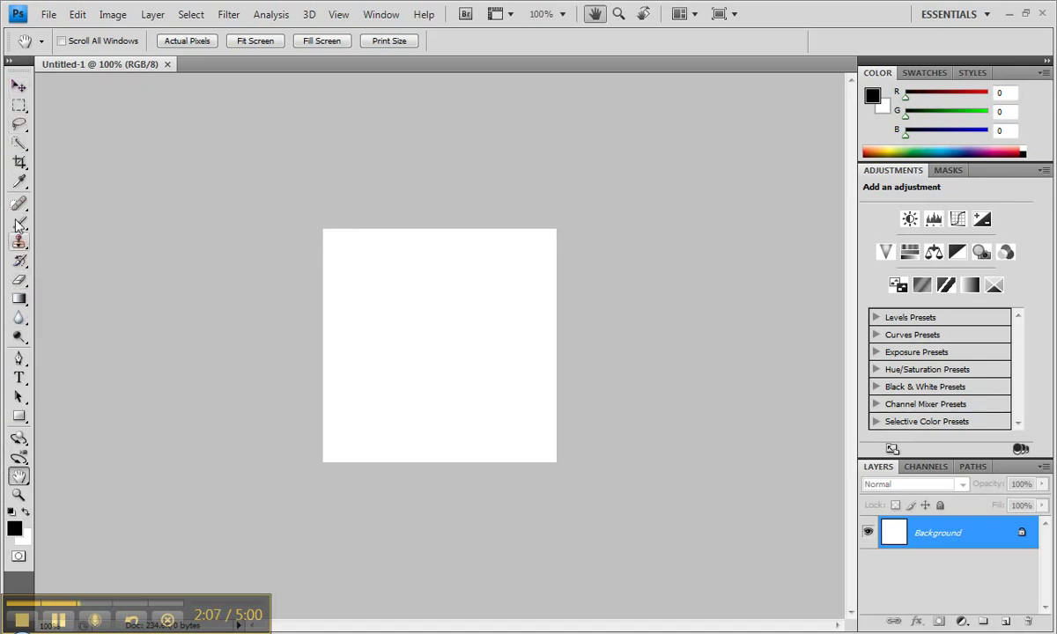
Step: Choose the Paint Bucket Tool from the Gradient tool's flyout
click(20, 299)
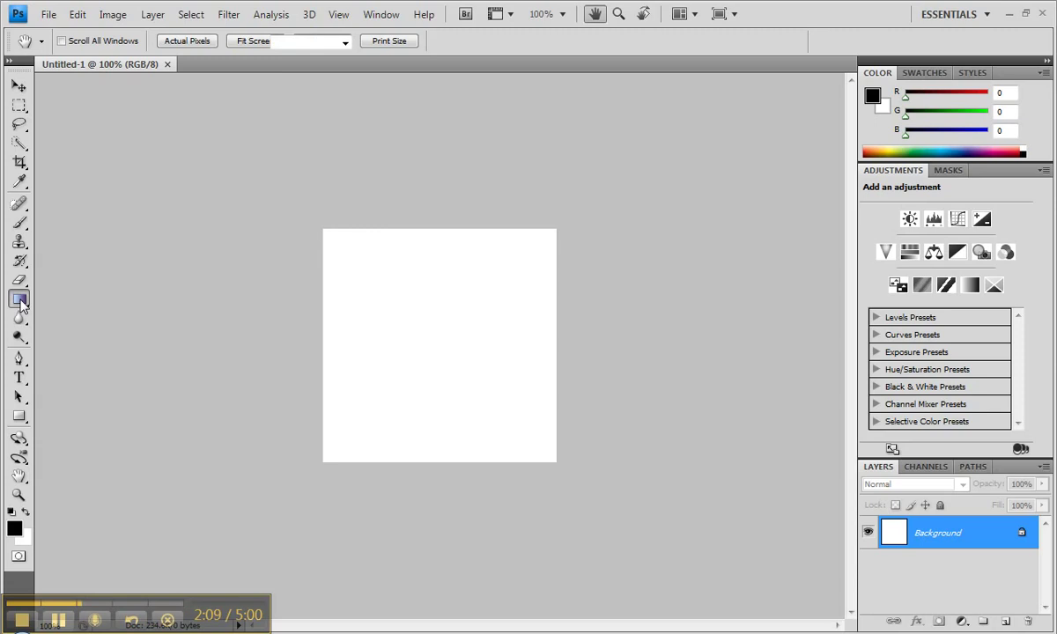
right_click(19, 302)
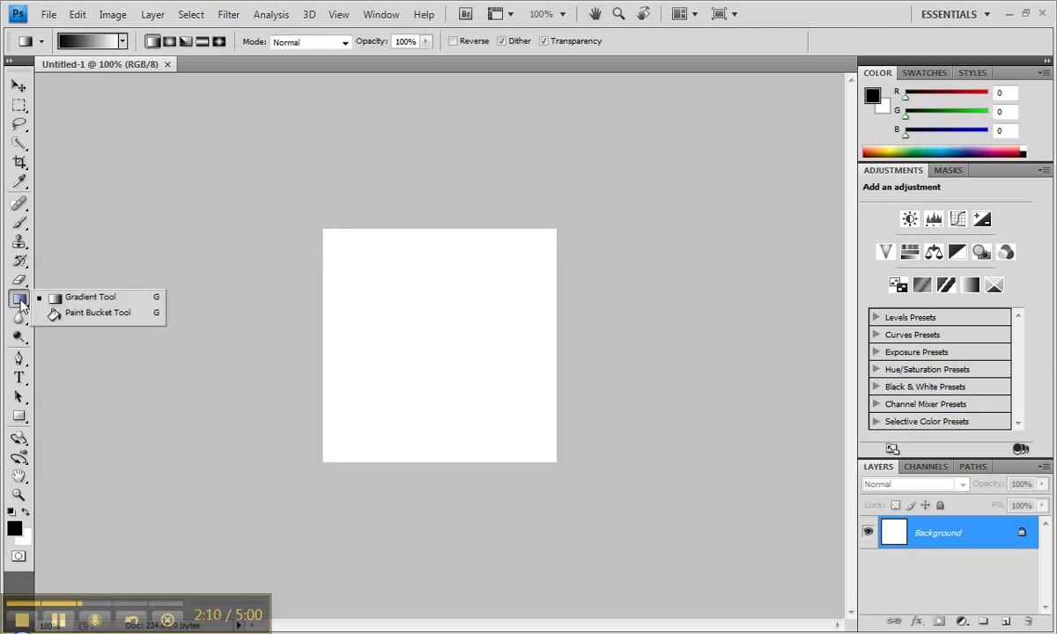
click(71, 314)
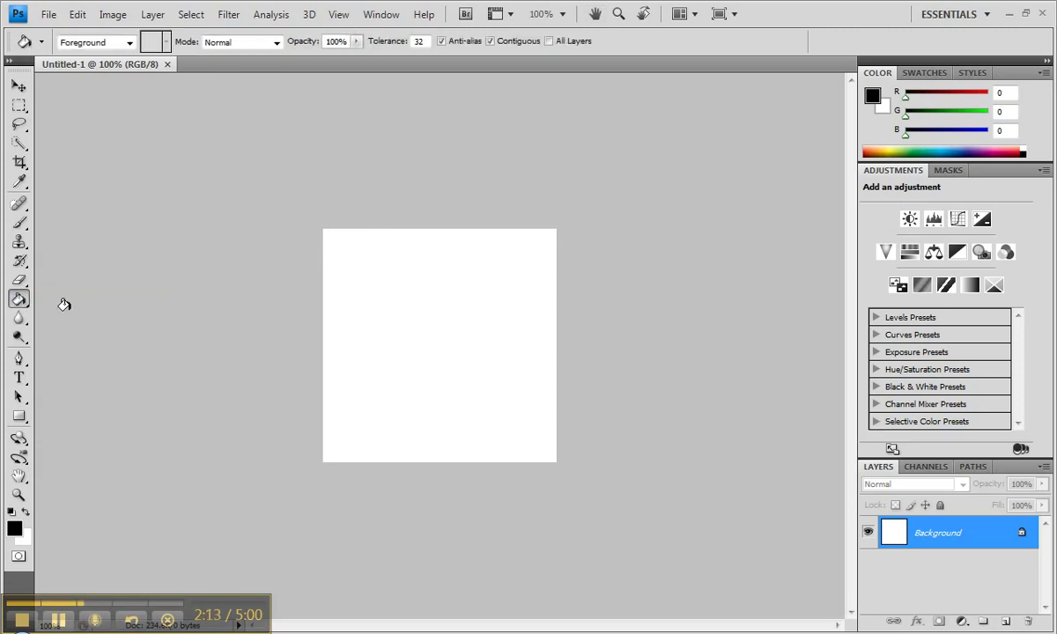
right_click(19, 300)
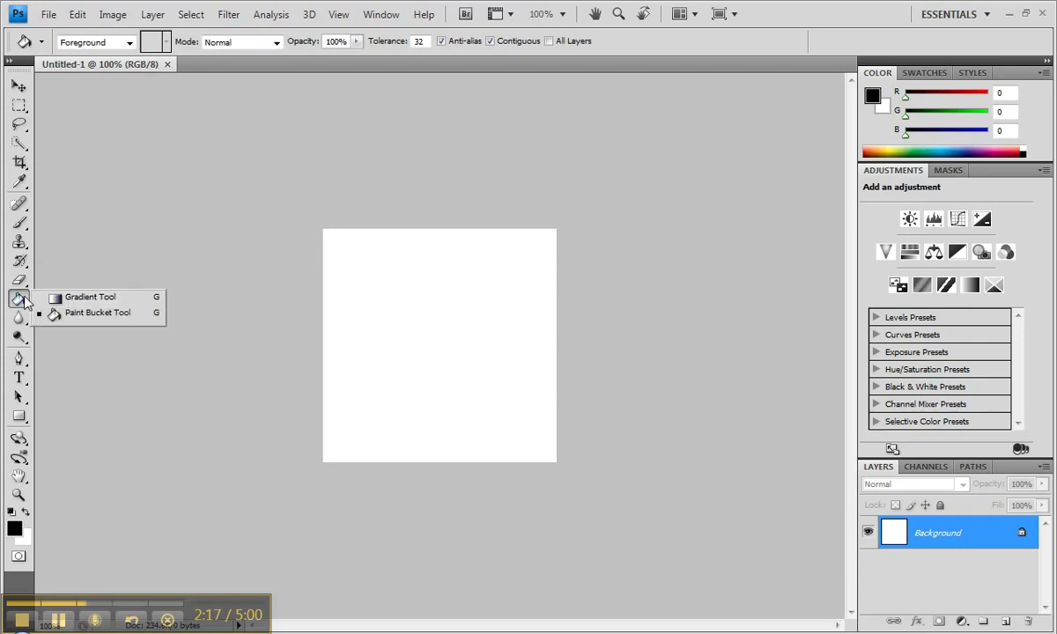
click(75, 315)
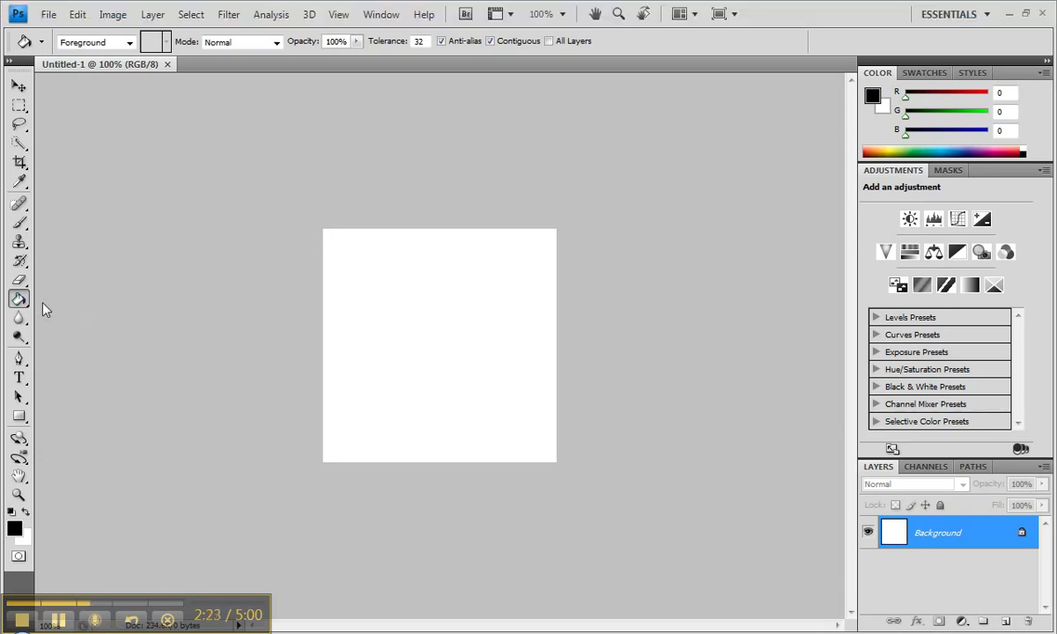
Step: Make purple c506fc the foreground colour and bucket-fill the canvas with it
click(14, 529)
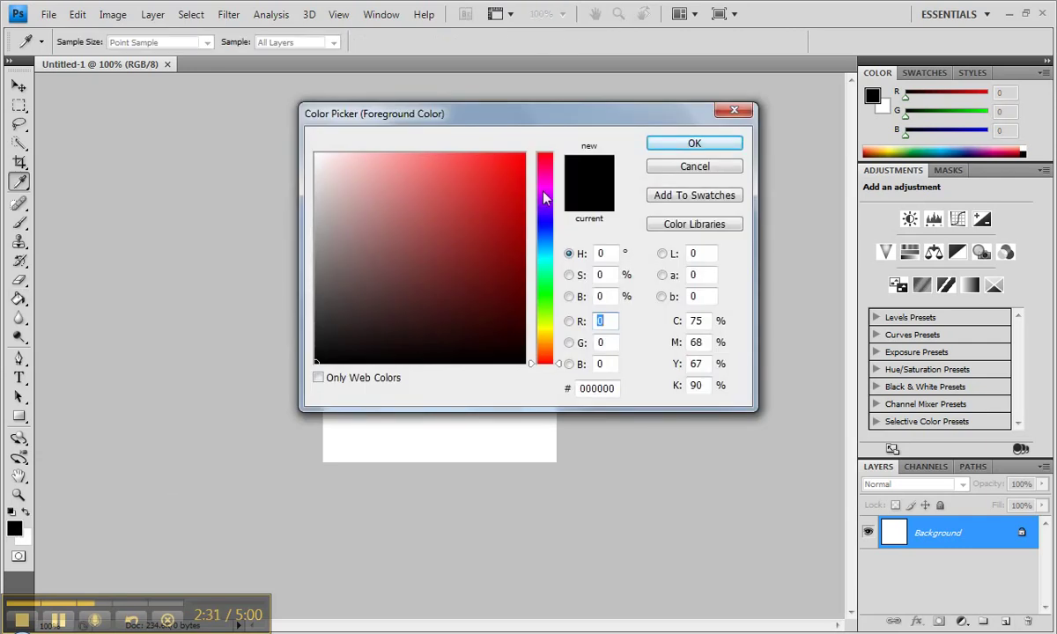
drag(555, 368, 545, 195)
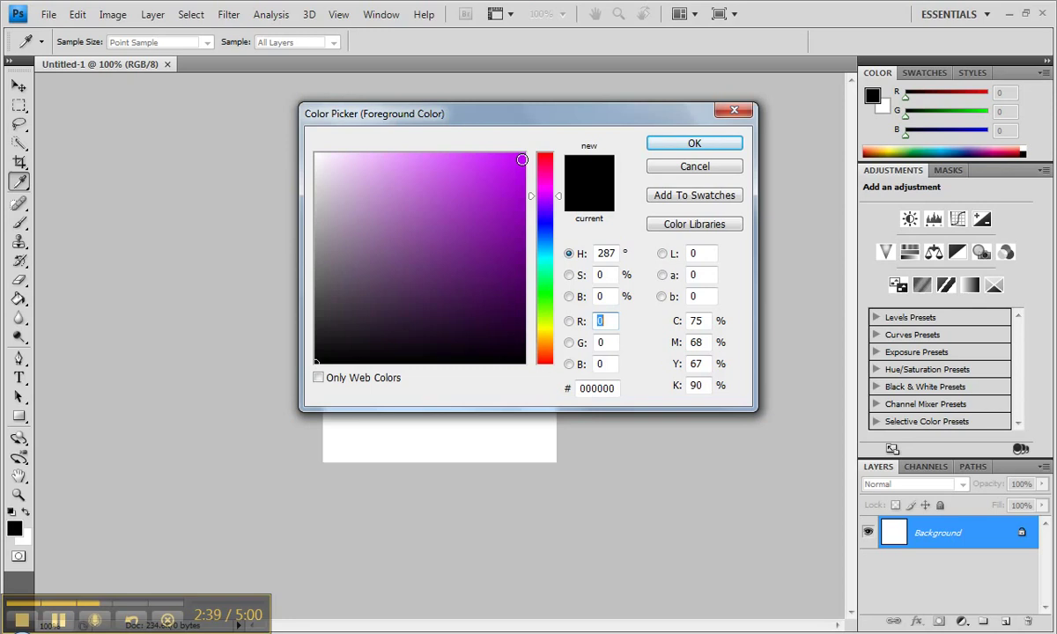
click(520, 156)
key(g)
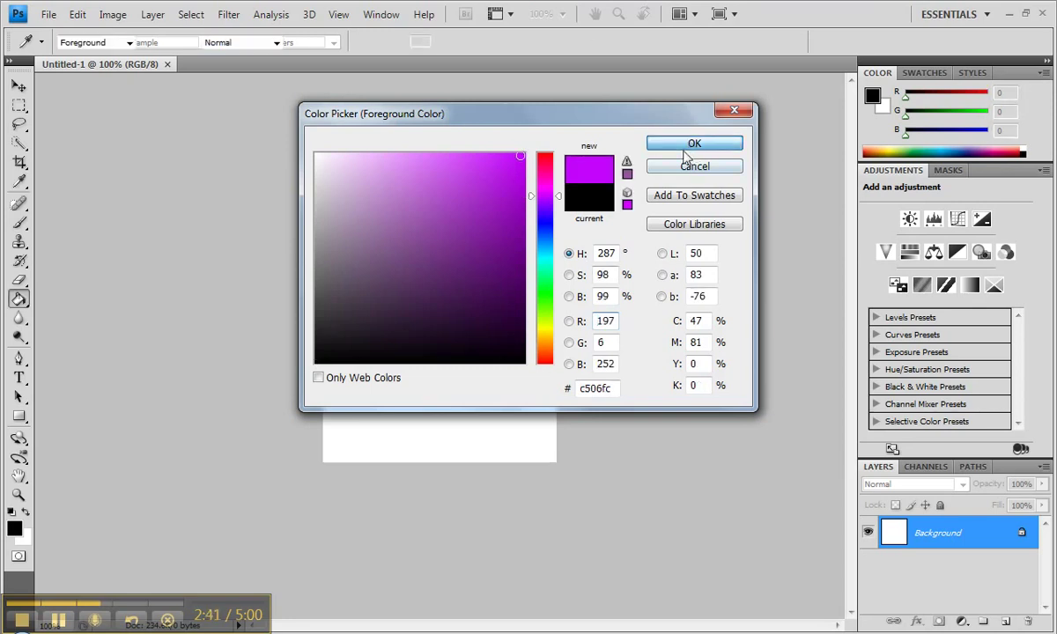
click(692, 144)
click(415, 331)
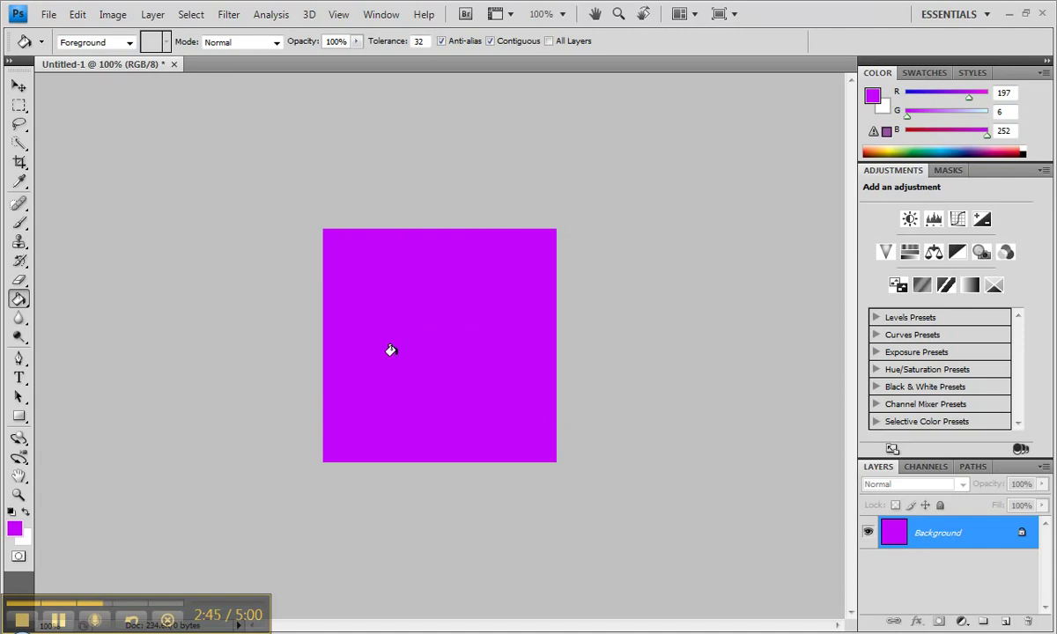
Step: Select the Gradient Tool from the Paint Bucket flyout, with the purple-to-white gradient active
click(18, 299)
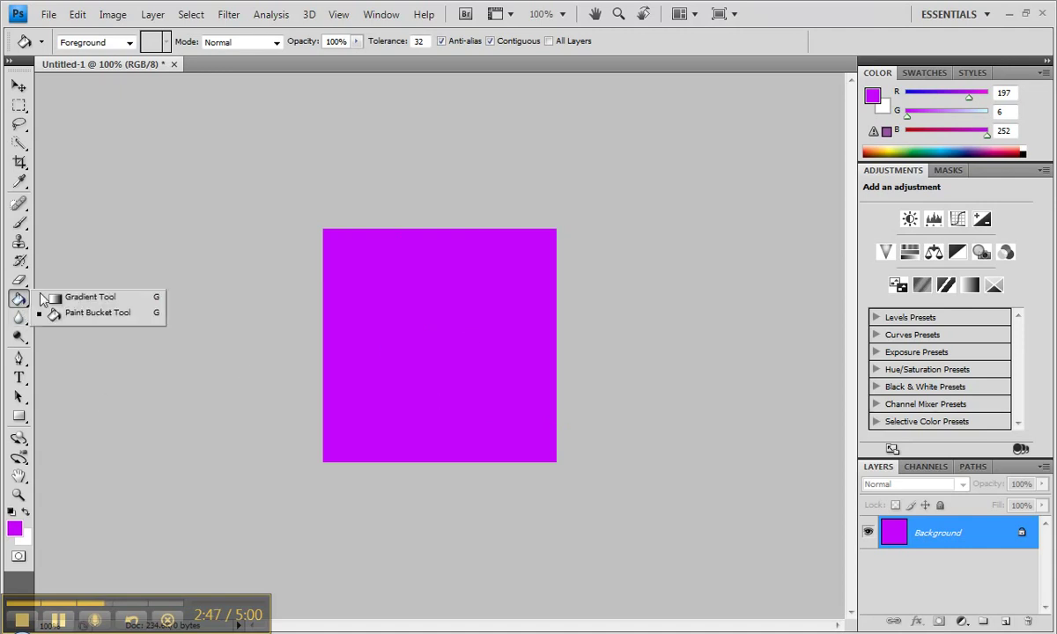
click(56, 297)
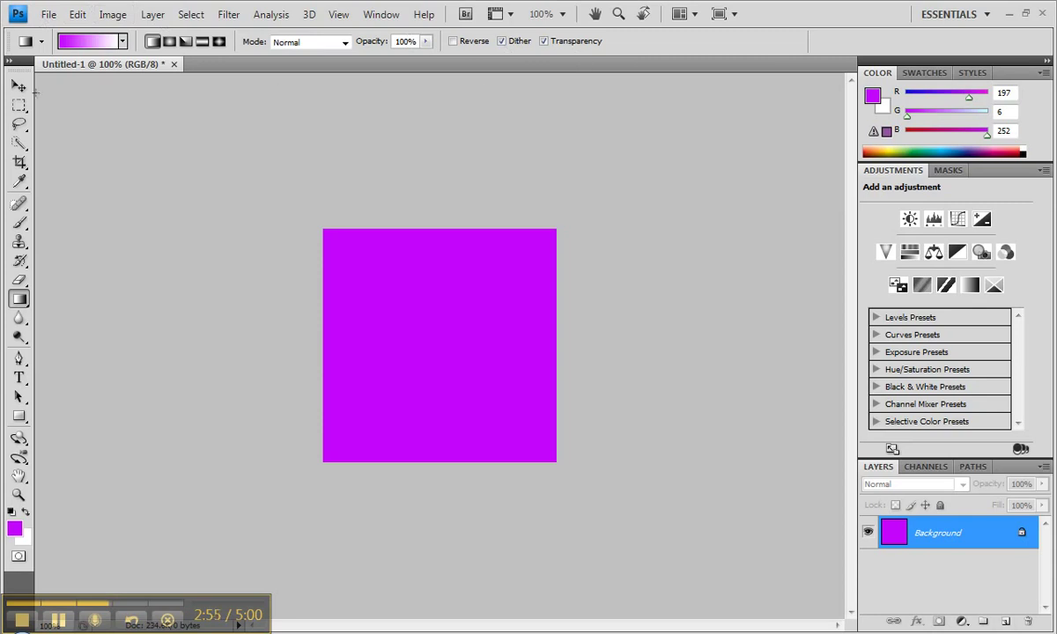
click(19, 85)
click(19, 105)
click(18, 124)
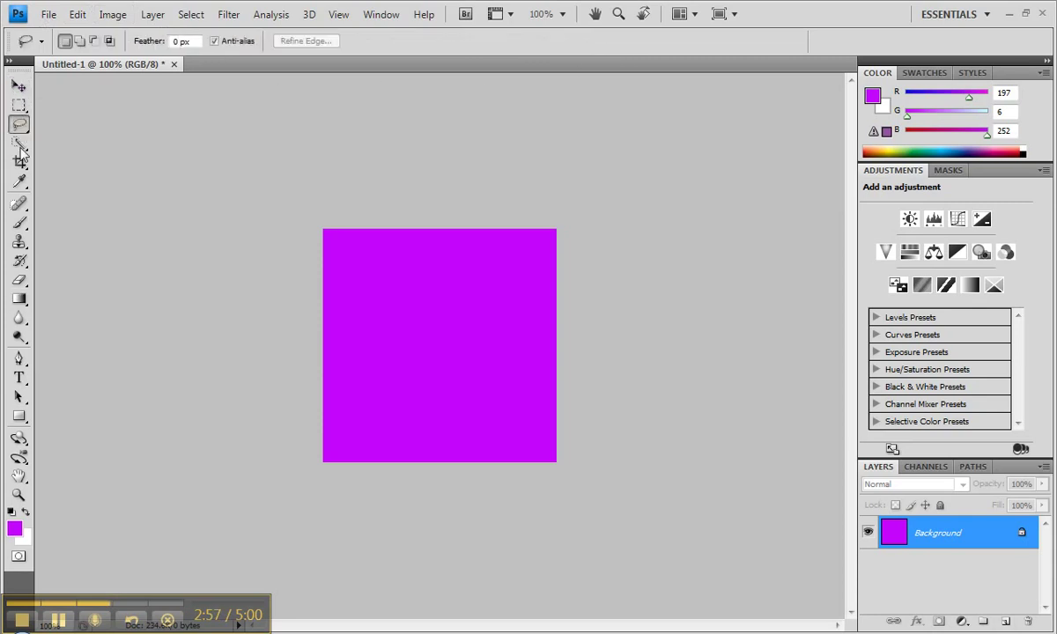
click(18, 181)
click(19, 204)
click(19, 242)
click(19, 280)
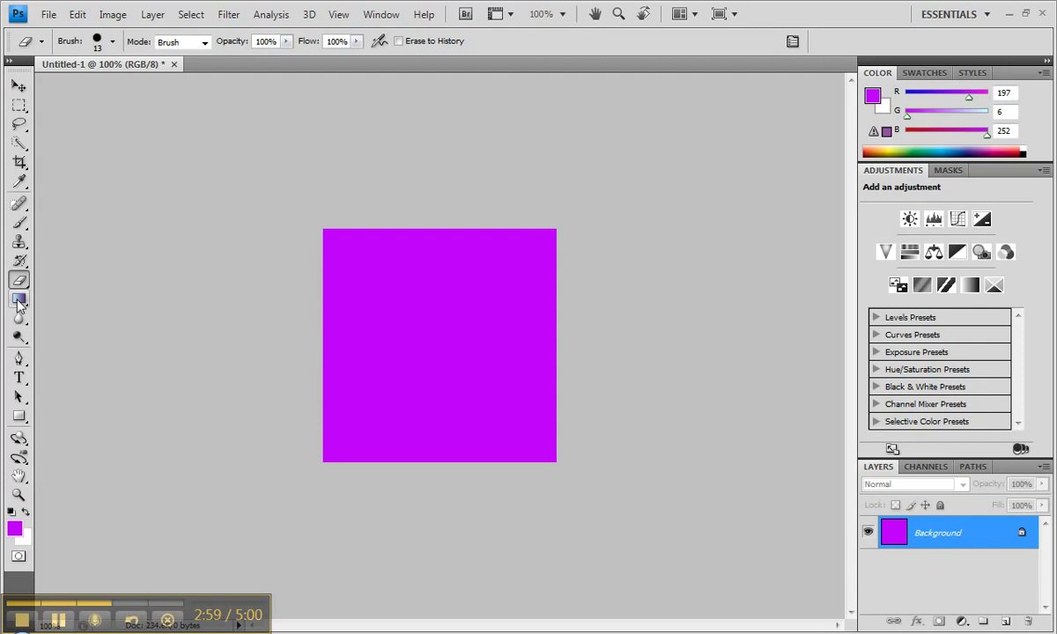
click(18, 299)
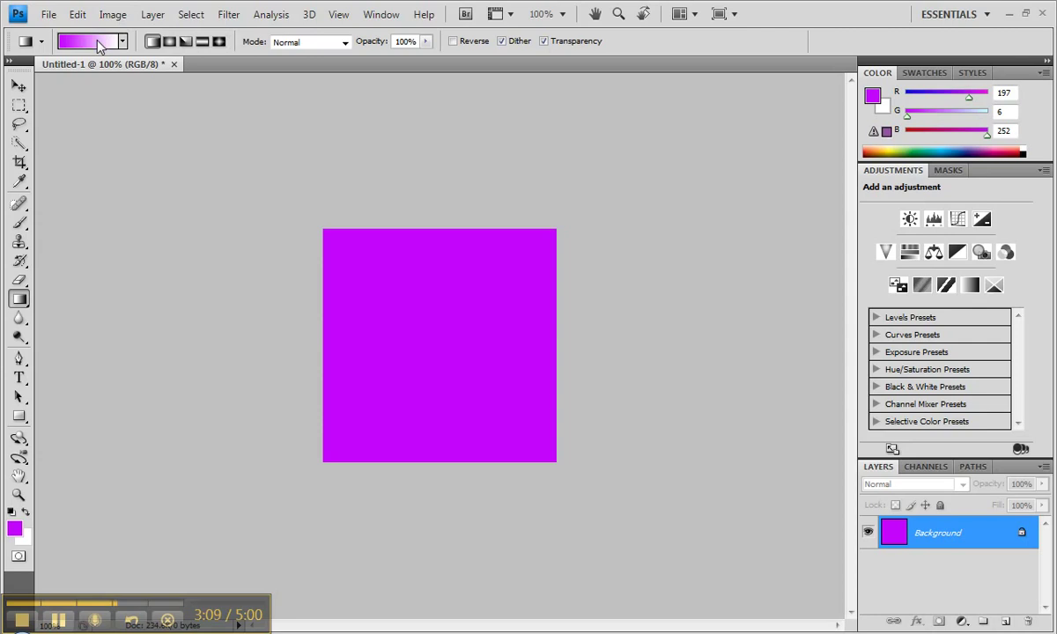
click(123, 42)
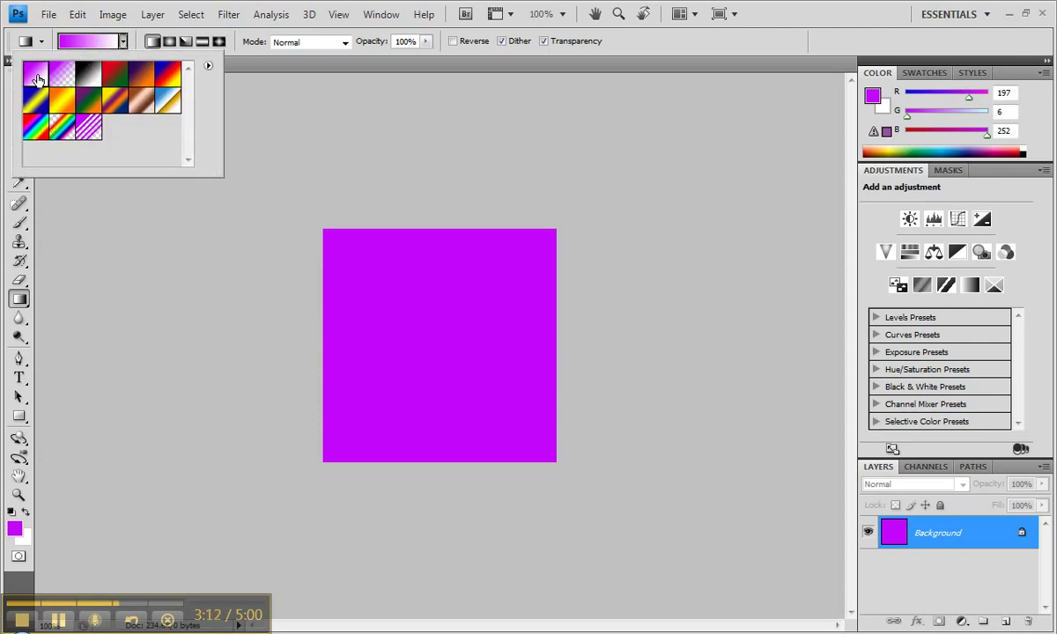
click(90, 42)
click(90, 42)
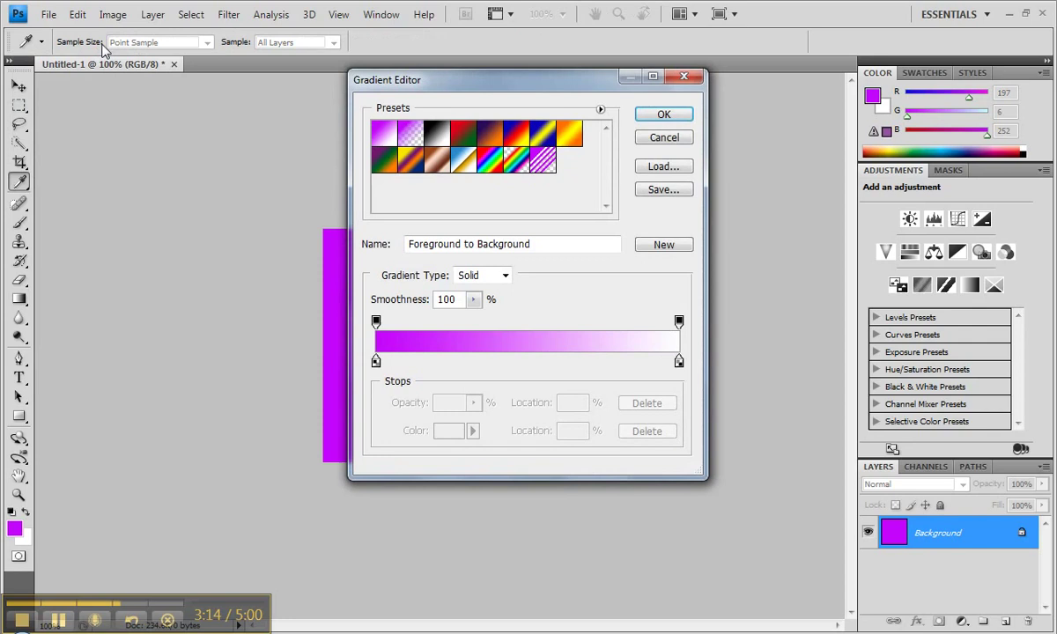
click(684, 77)
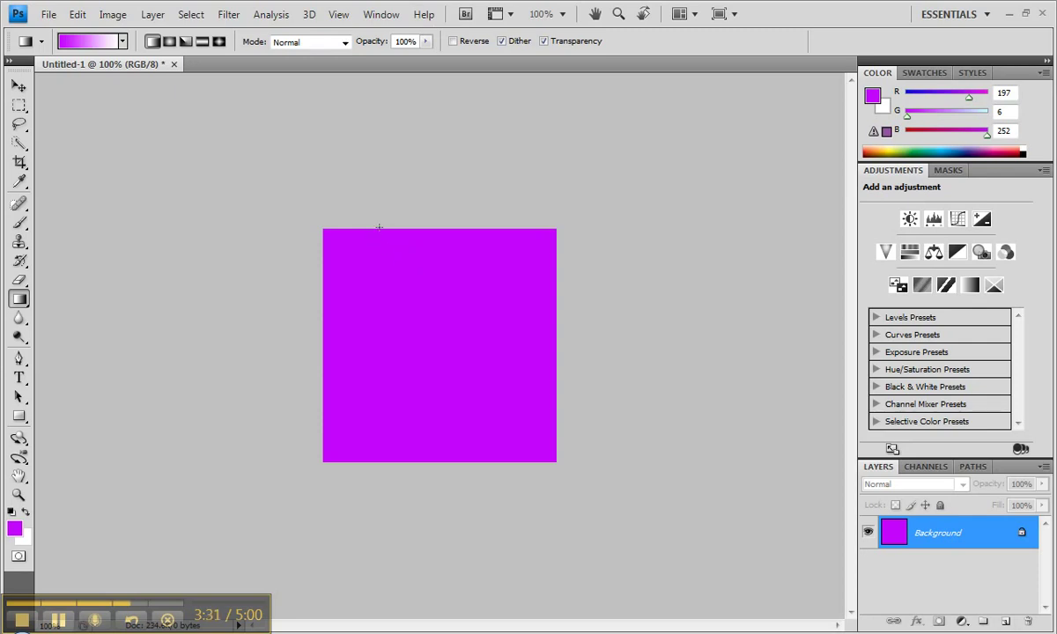
Step: Drag the gradient diagonally first, then redraw it vertically so purple fades to white downward
drag(349, 245, 457, 371)
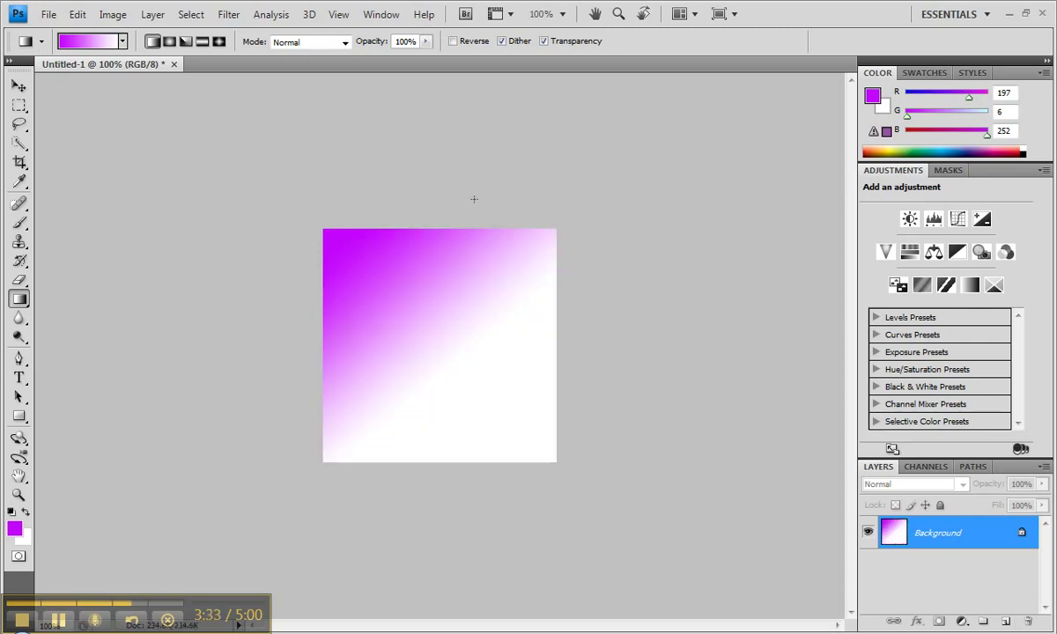
drag(444, 267, 424, 324)
drag(423, 236, 423, 384)
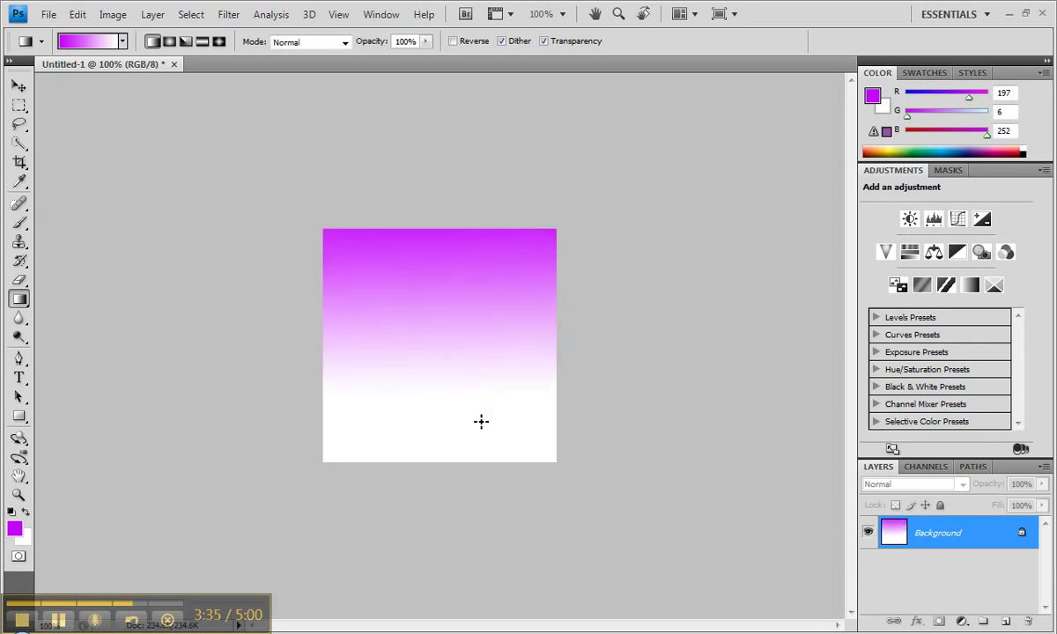
drag(441, 274, 441, 442)
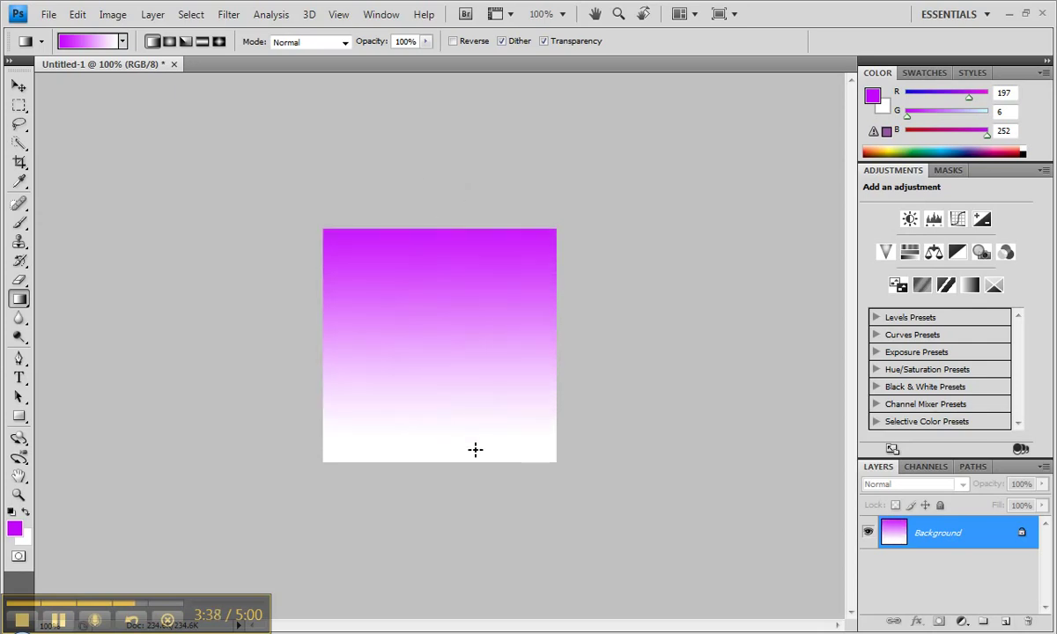
Step: Select the Horizontal Type Tool
click(20, 378)
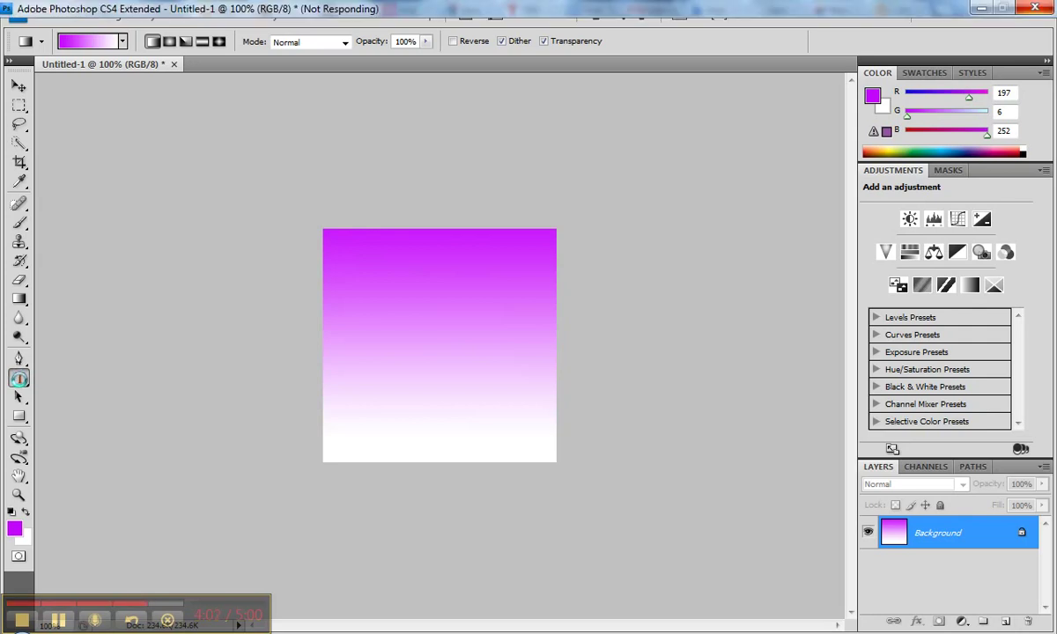
click(19, 378)
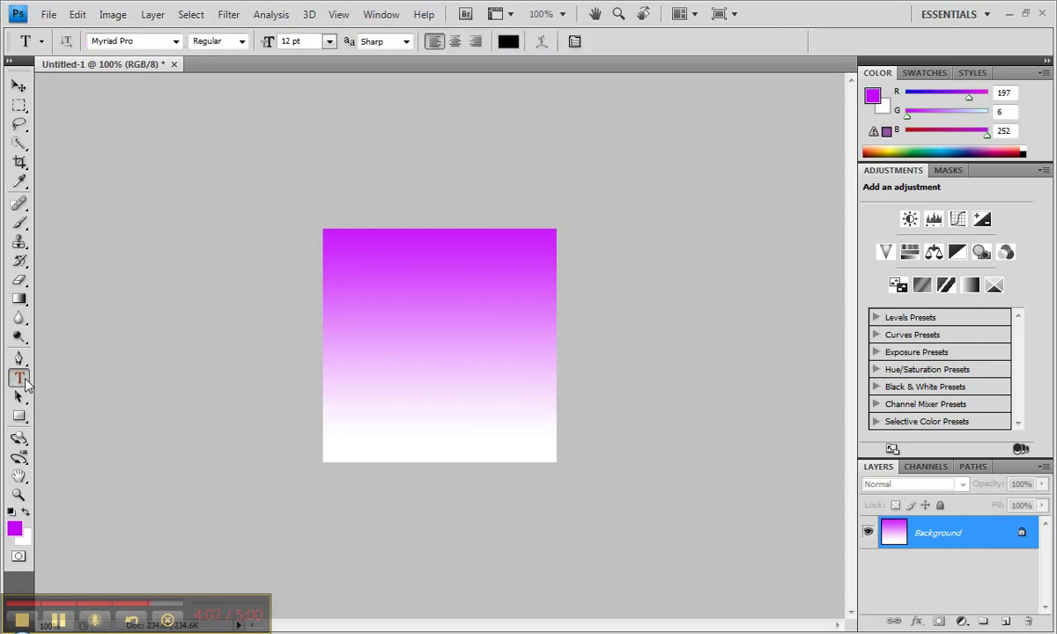
drag(22, 385, 126, 398)
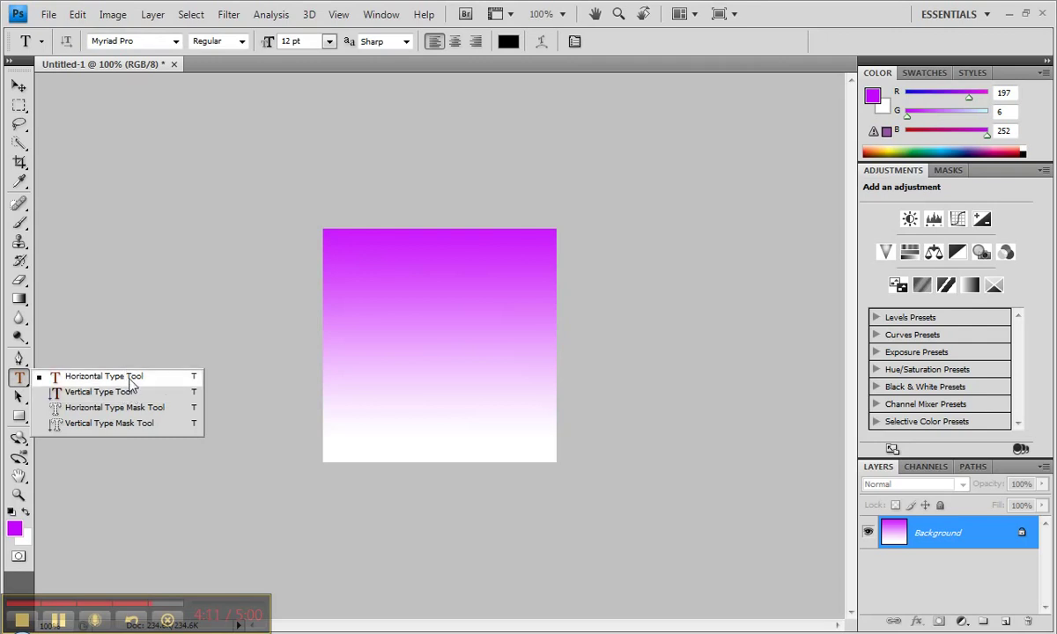
click(130, 384)
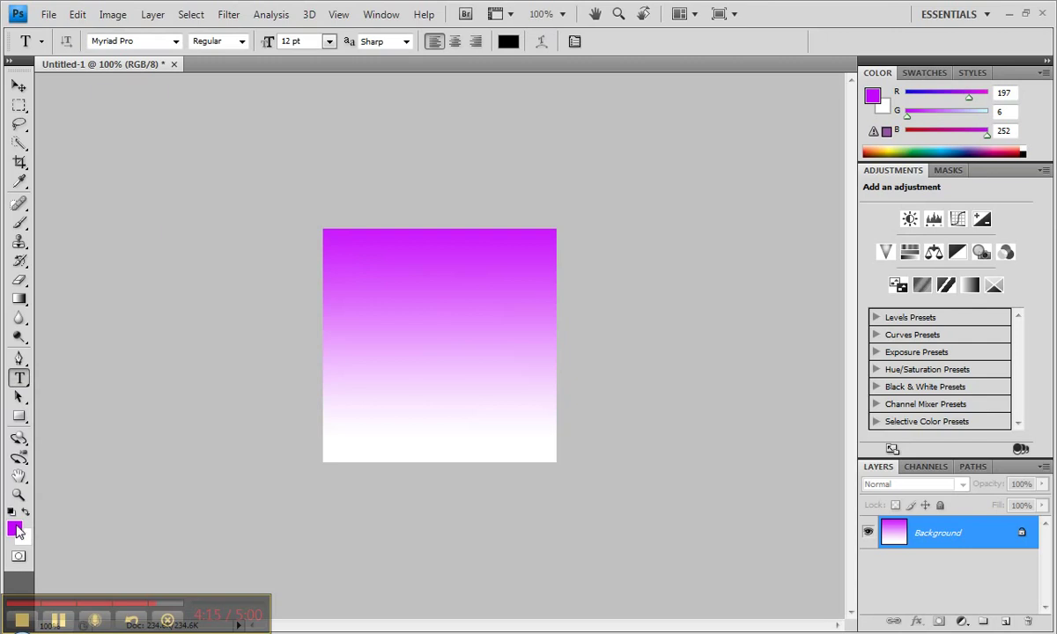
Step: Make white the foreground colour by swapping foreground and background
click(27, 535)
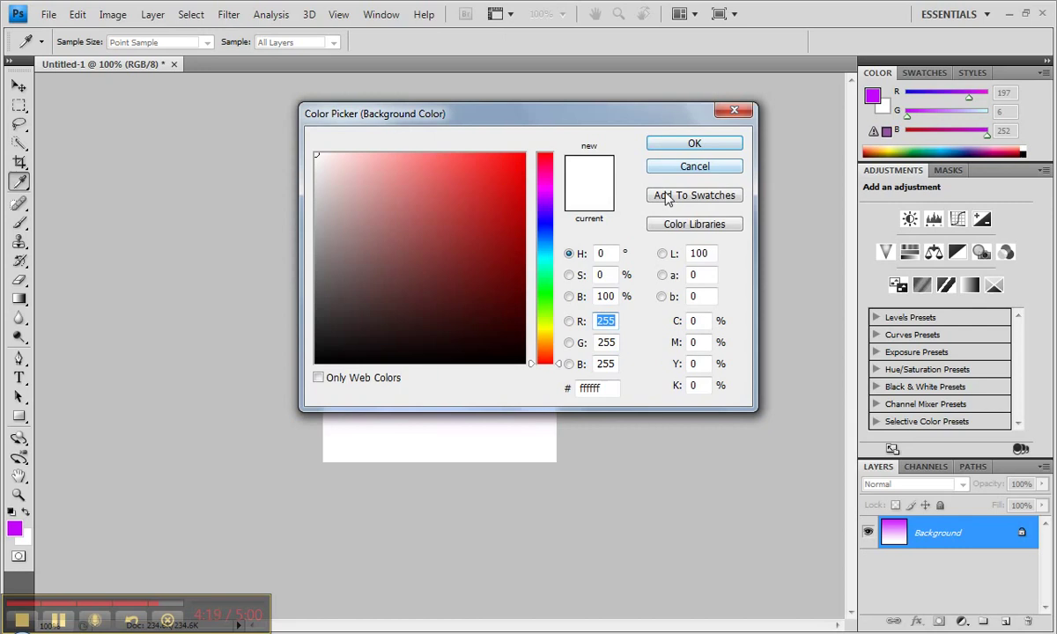
key(Escape)
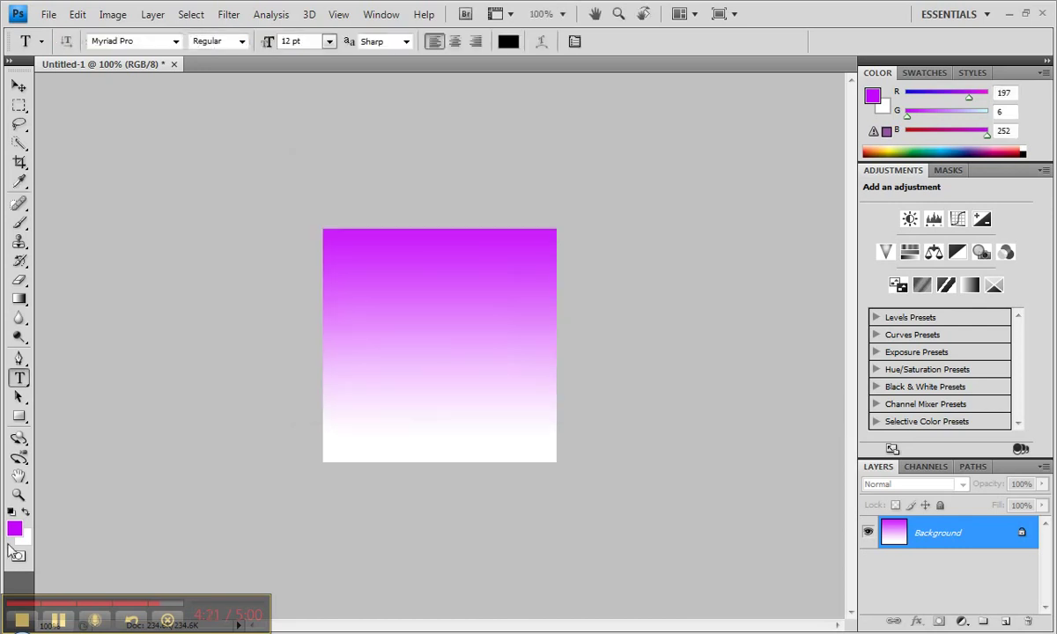
click(26, 512)
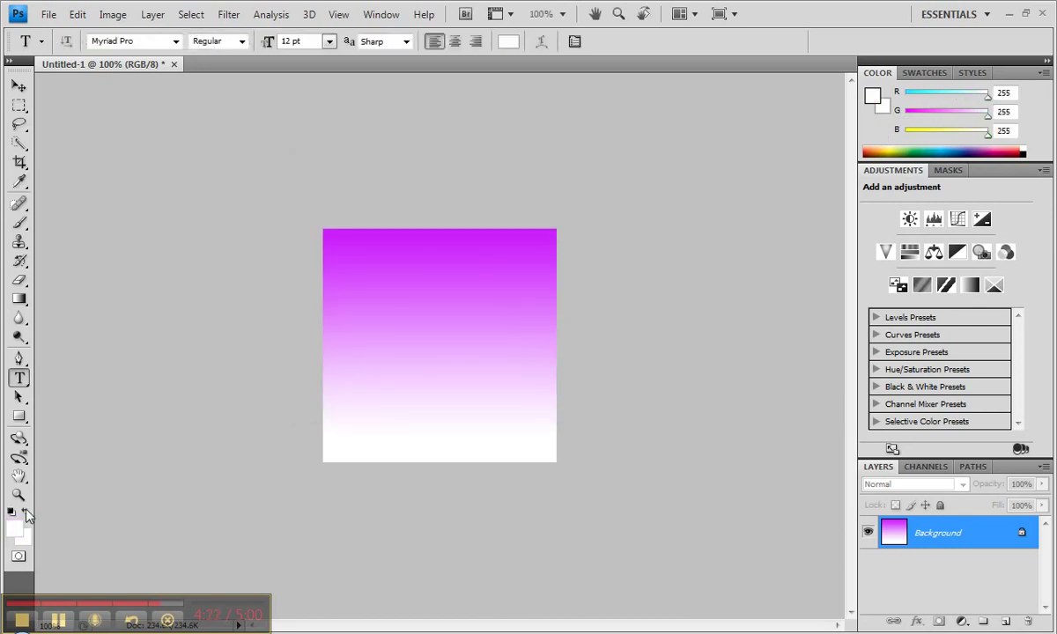
click(26, 512)
click(26, 511)
Step: Set the font size to 60 pt and start a text layer near the square's top left
click(328, 42)
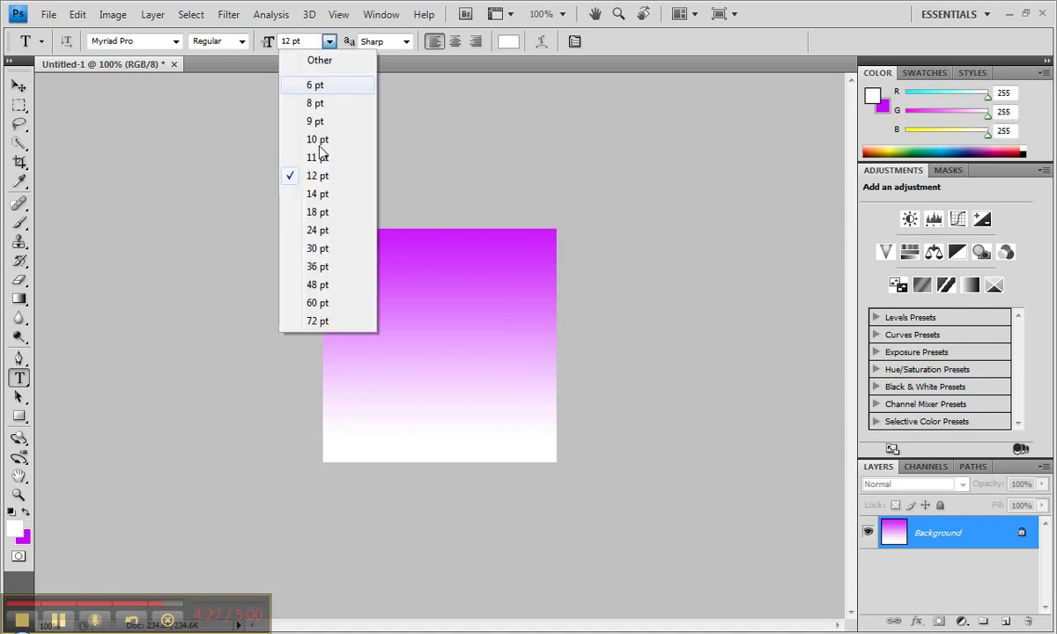
click(329, 303)
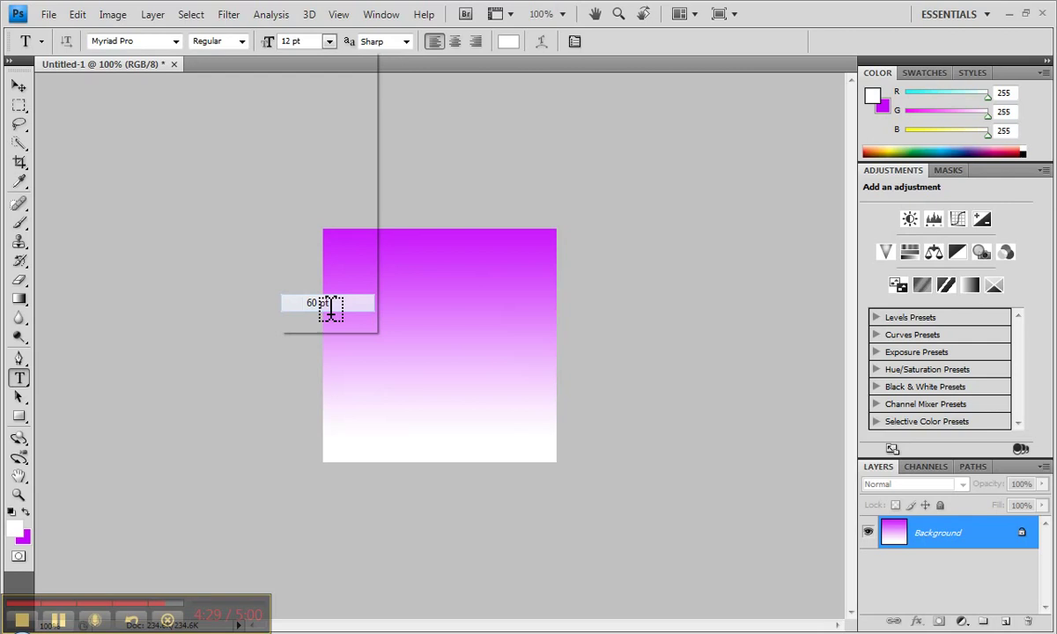
click(351, 270)
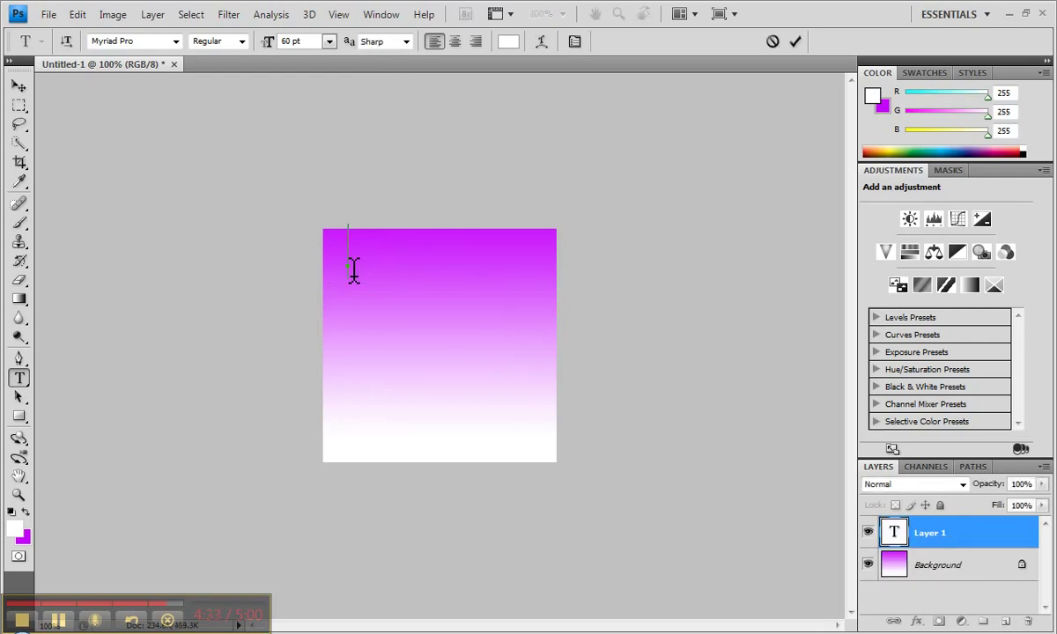
Step: Type 'DJ MARKY', nudge it slightly left and down, and commit the text
text(DJ MARKY)
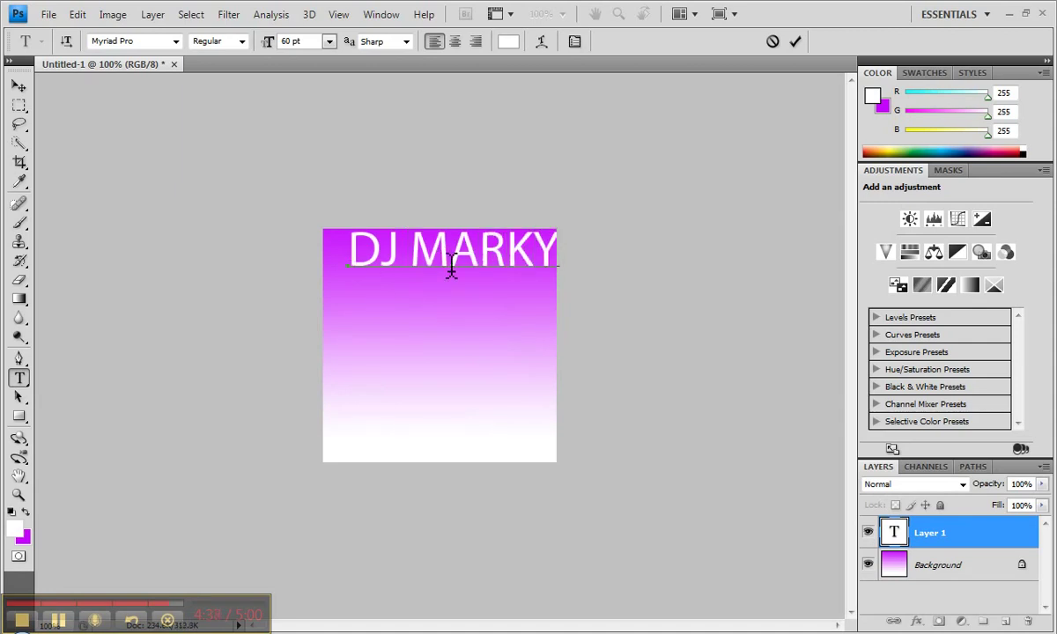
drag(509, 256, 480, 255)
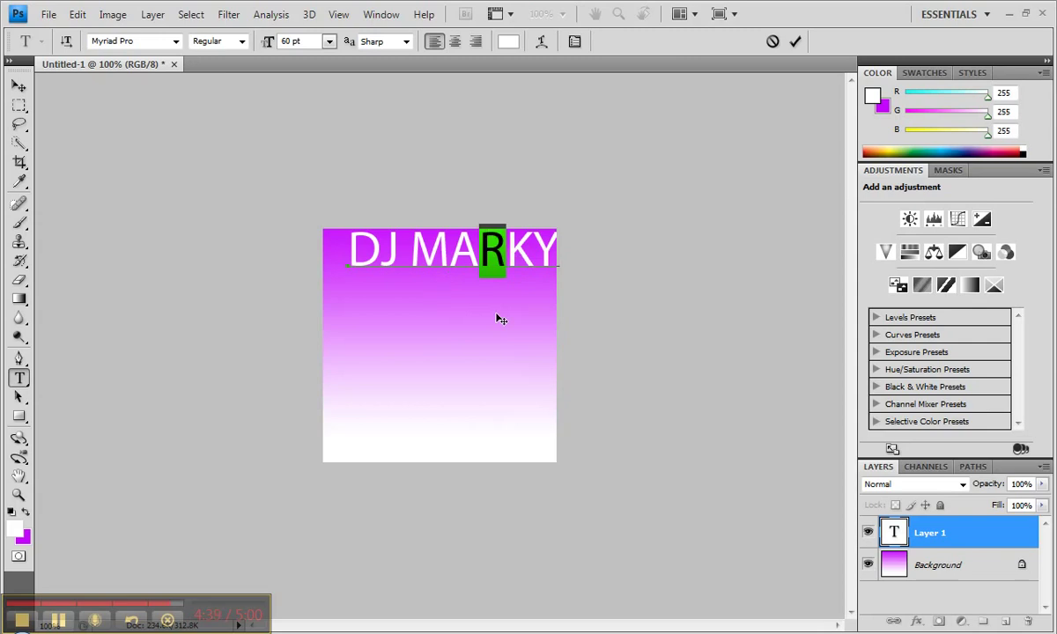
drag(473, 320, 460, 329)
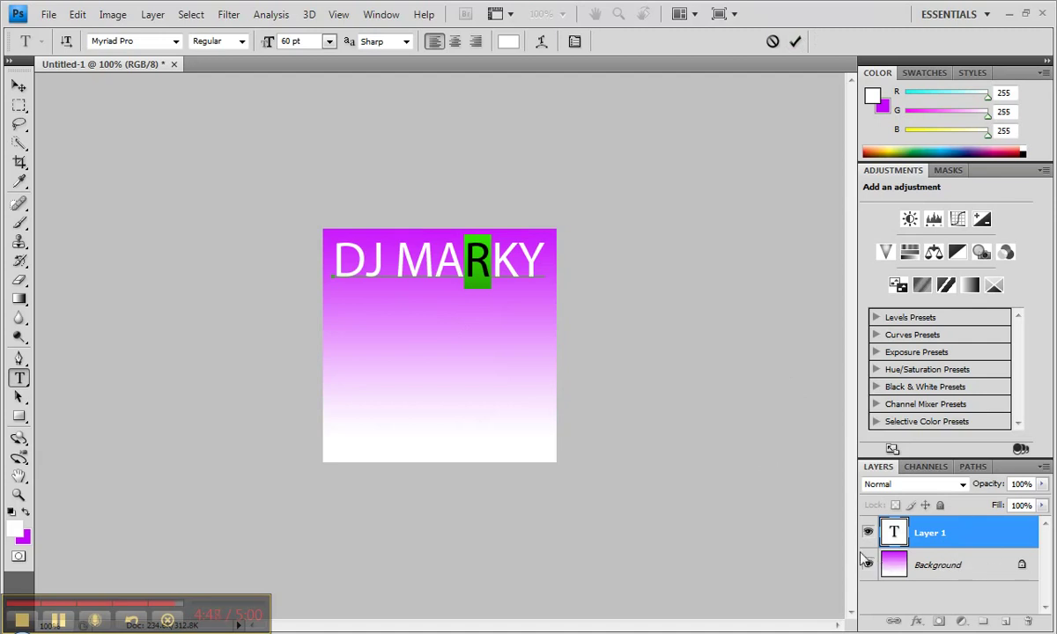
click(796, 43)
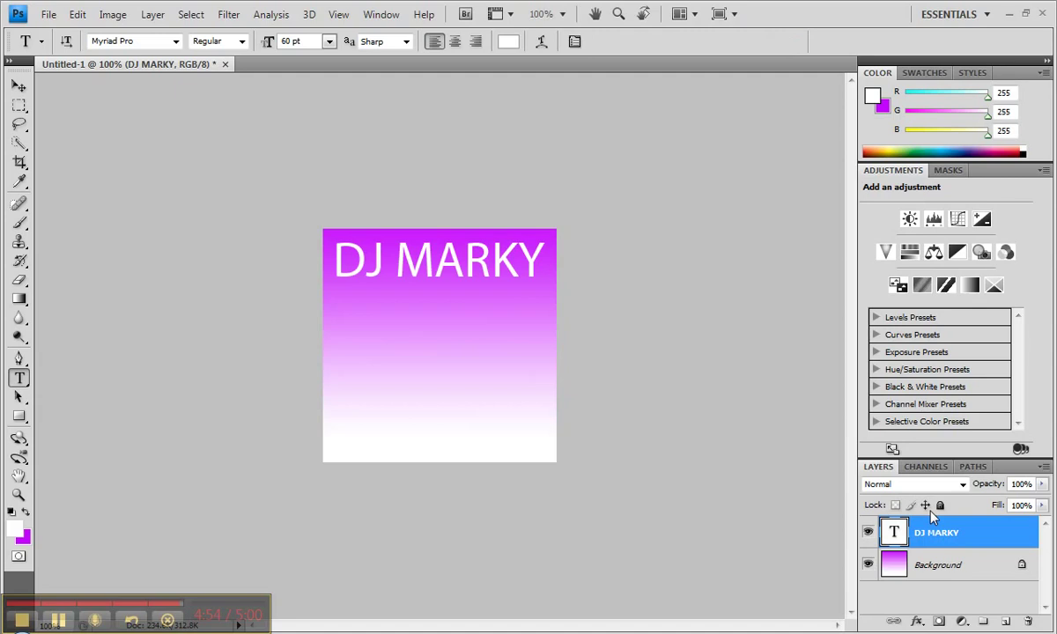